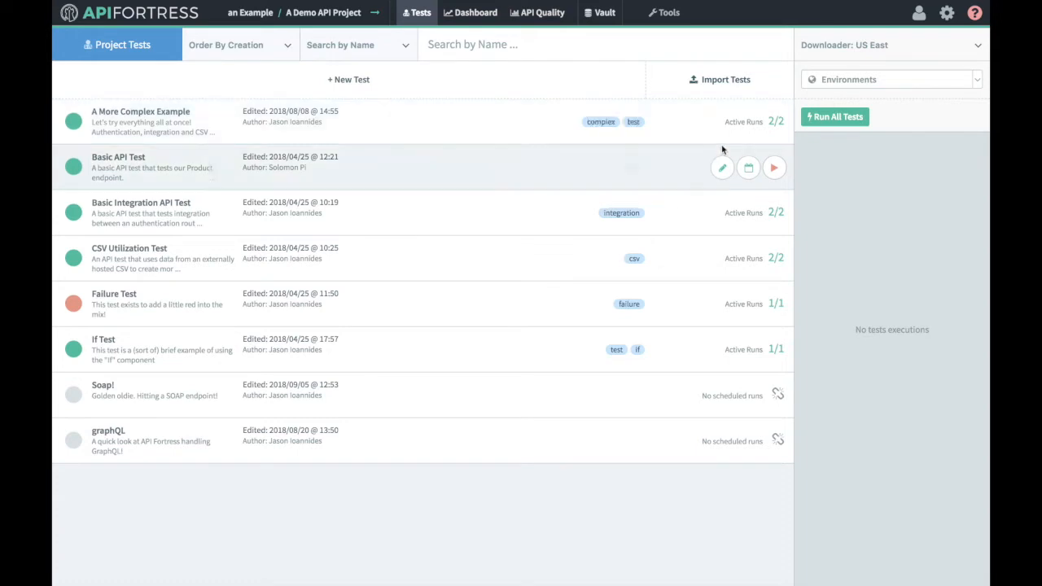
Run the A More Complex Example test and open its list of scheduled runs
left_click(774, 124)
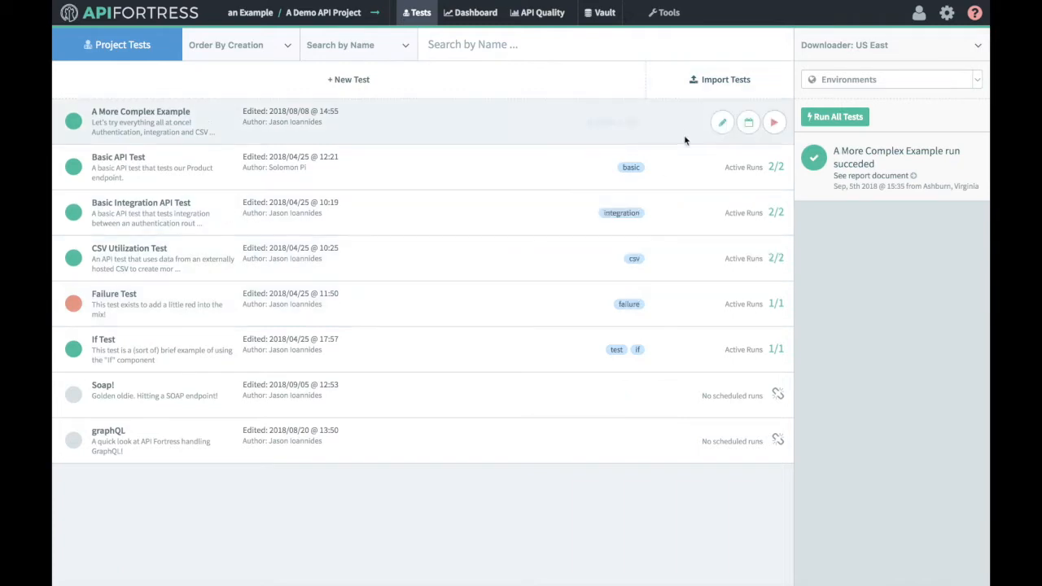
left_click(752, 126)
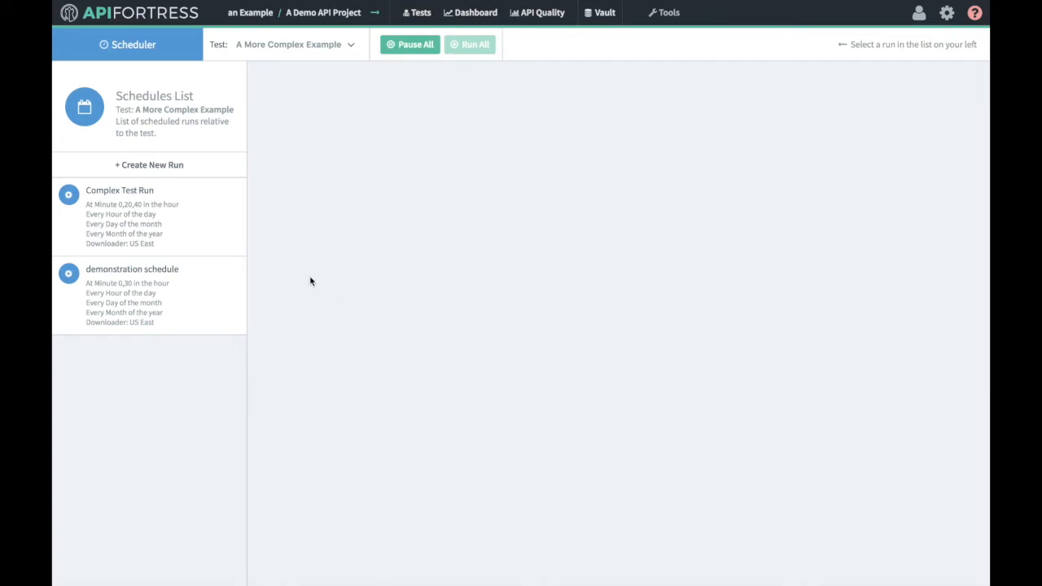
Create a new scheduled run for the test and name it "video schedule"
mouse_move(182, 202)
left_click(180, 163)
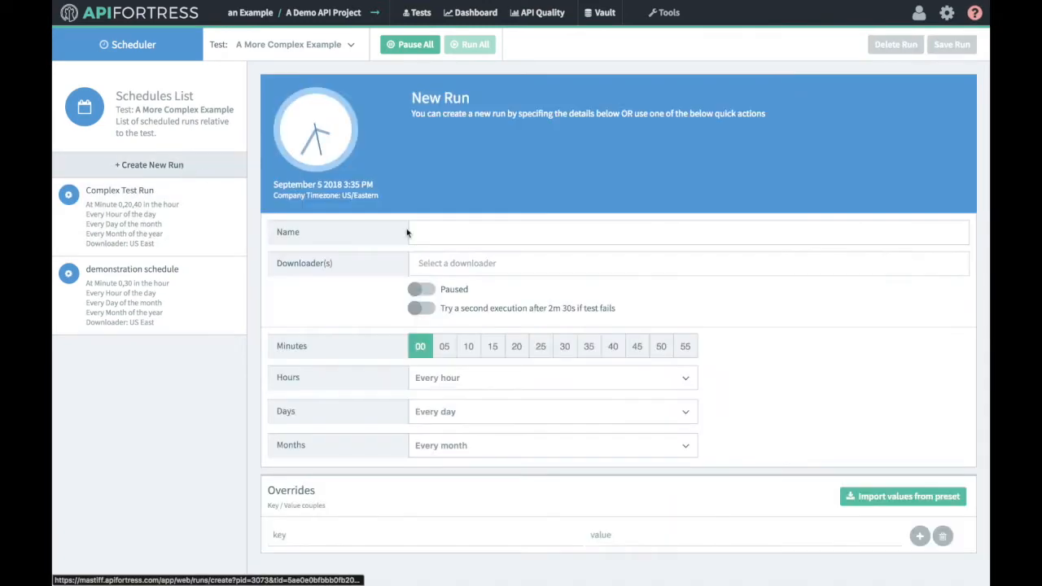
left_click(468, 236)
type("vide")
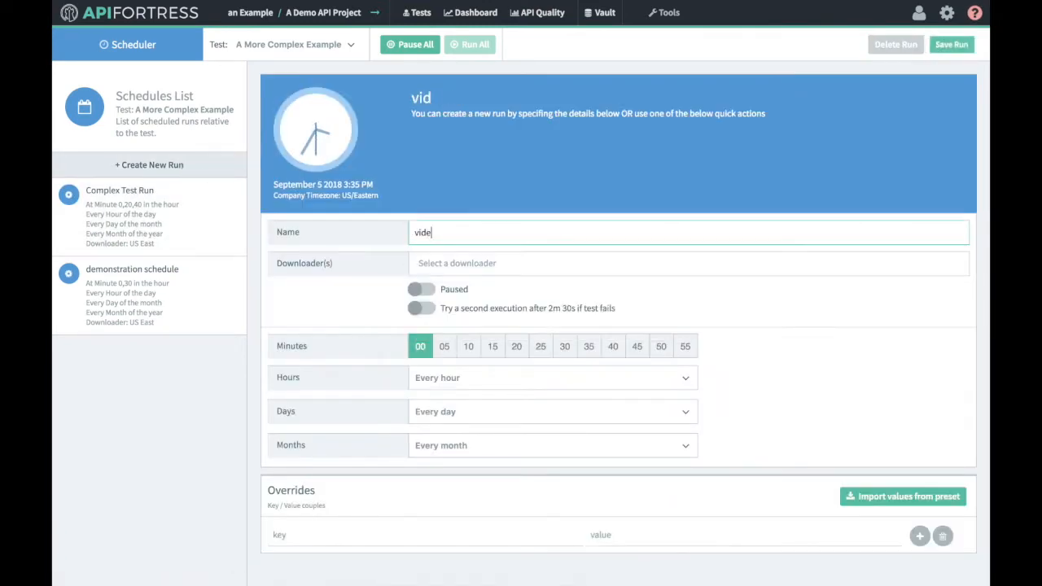
type("o schedule")
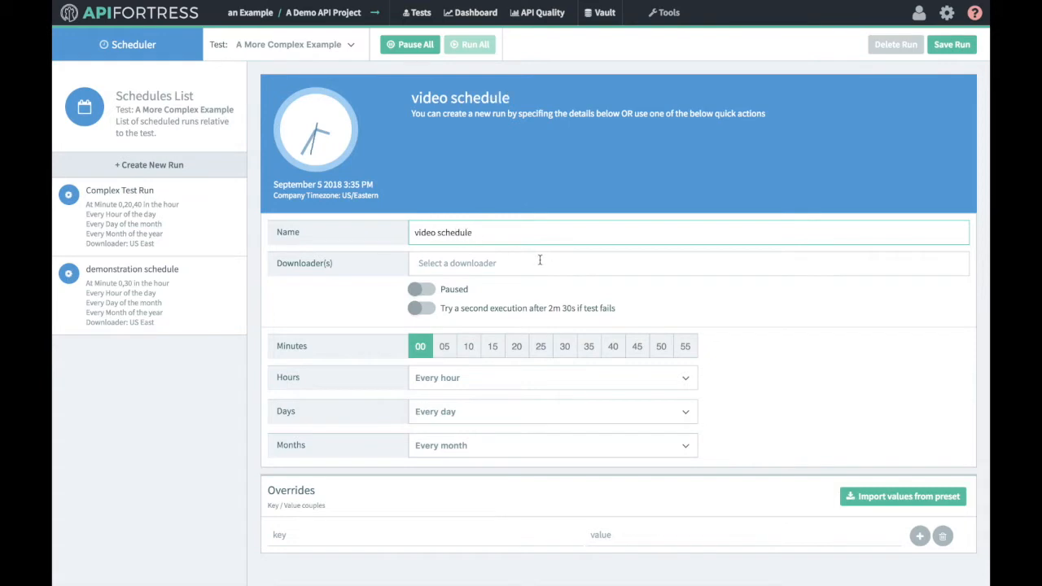
Assign the US East, US West and S. America downloaders to the new run
left_click(538, 261)
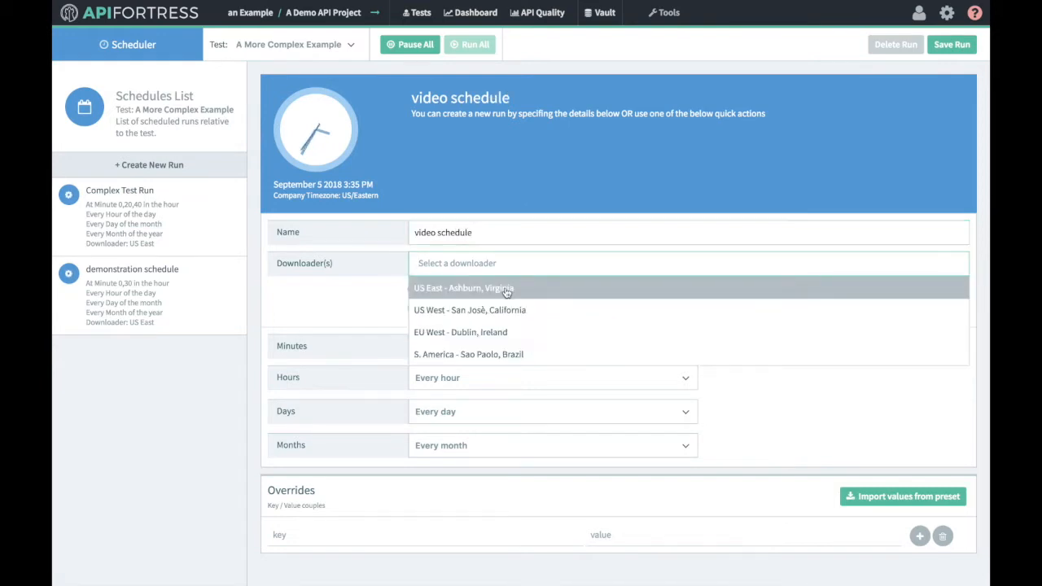
left_click(506, 290)
left_click(563, 265)
left_click(535, 307)
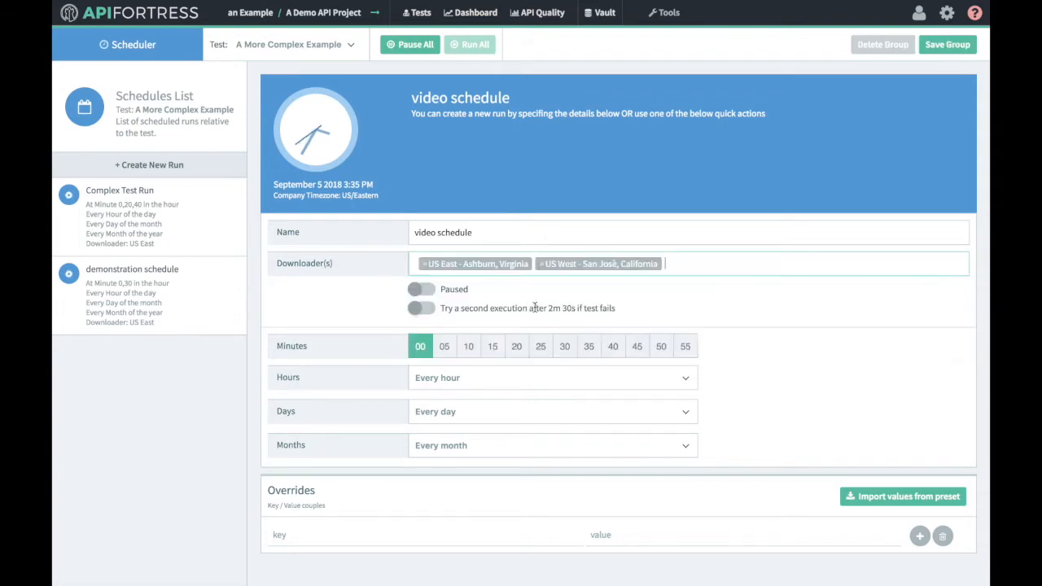
left_click(692, 267)
left_click(636, 353)
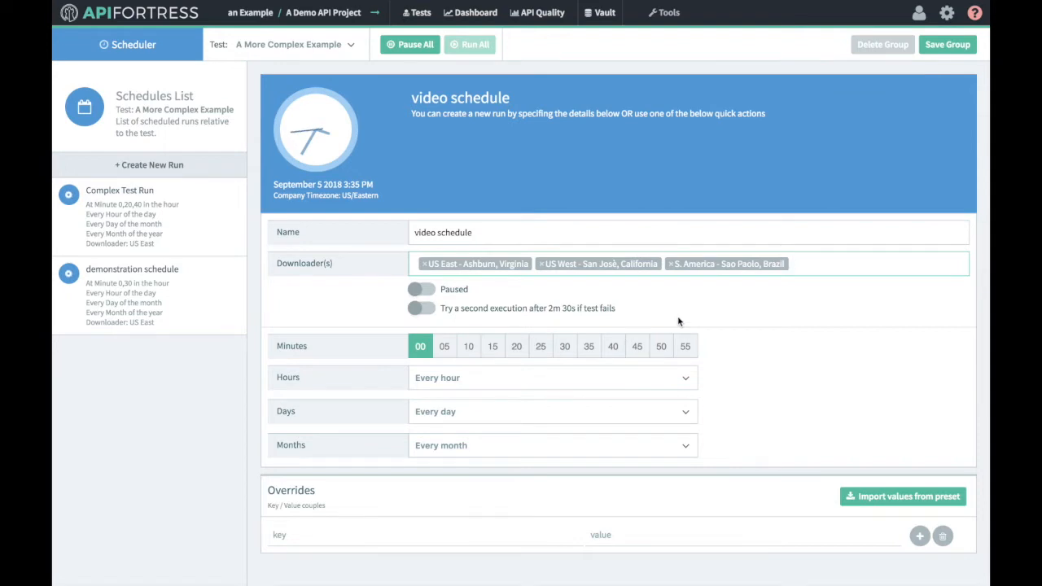
Add minutes 10, 20, 30 and 40 to the new run's hourly execution times
left_click(468, 346)
left_click(514, 347)
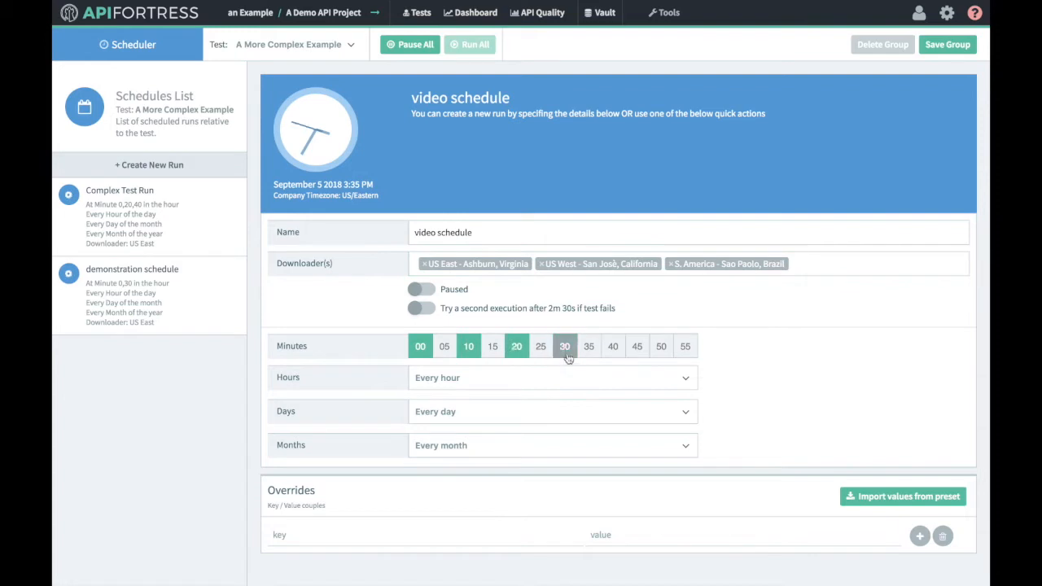
left_click(567, 349)
left_click(616, 347)
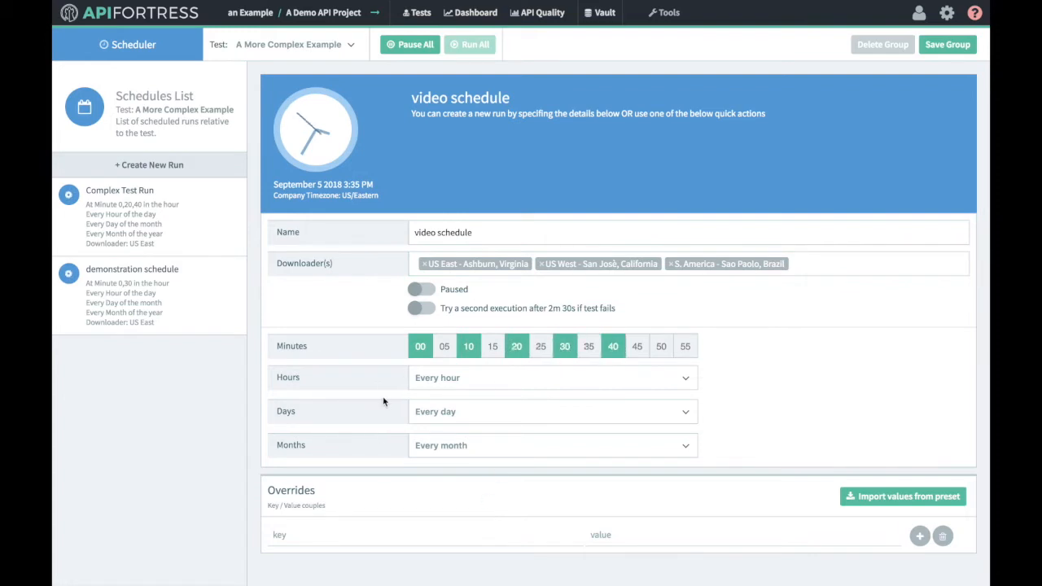
left_click(619, 350)
Set the new run's hours, days and months to each selected hour, day and month
left_click(599, 376)
left_click(582, 388)
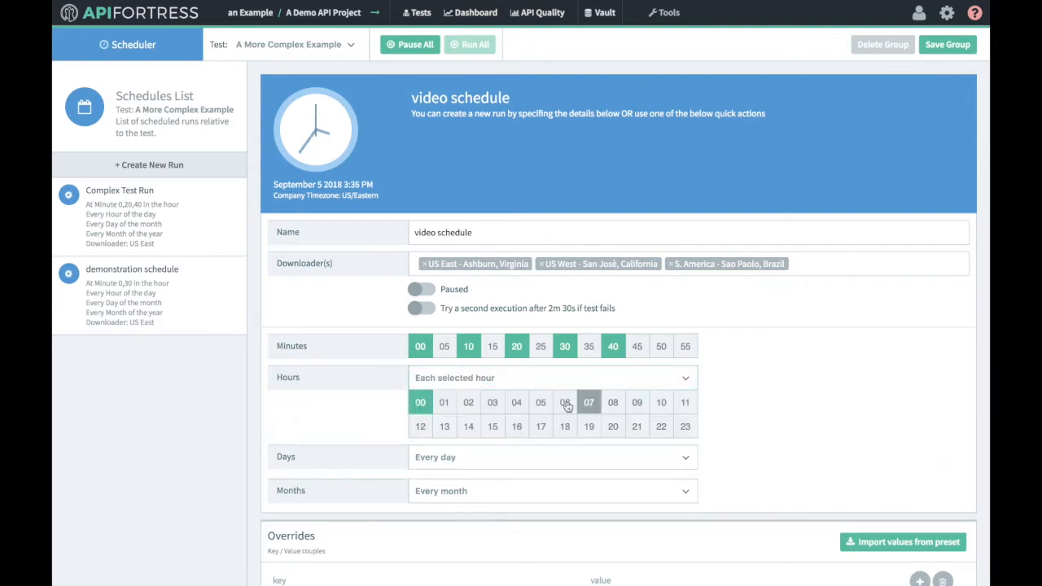
left_click(500, 459)
left_click(496, 465)
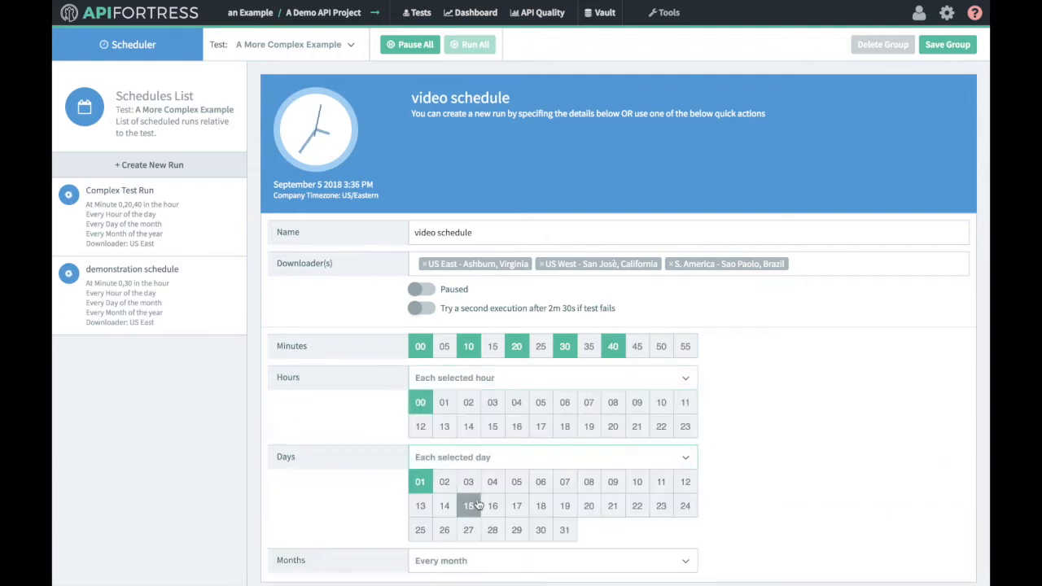
scroll(472, 509, "down", 1)
left_click(481, 486)
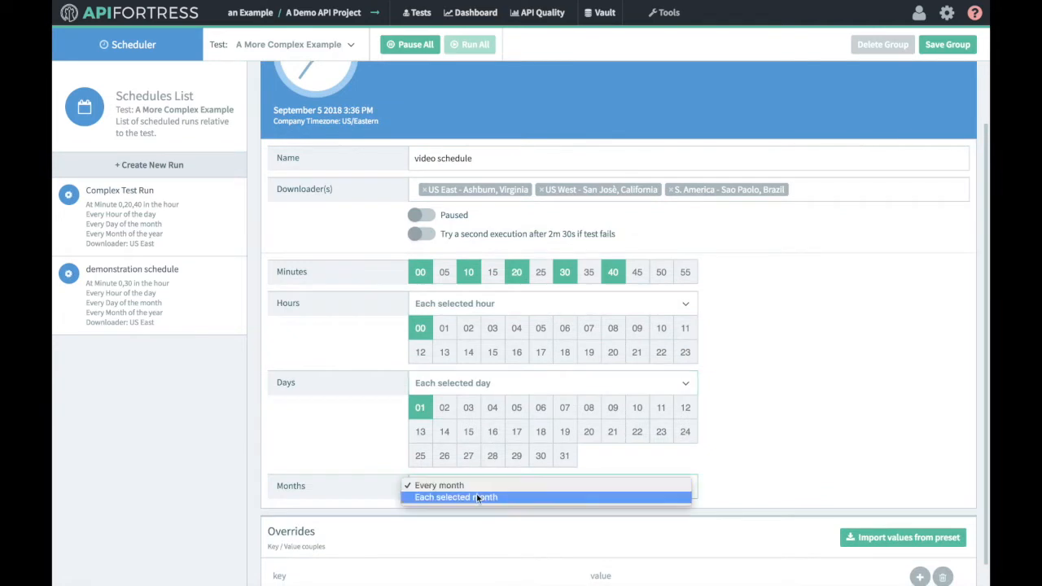
left_click(477, 496)
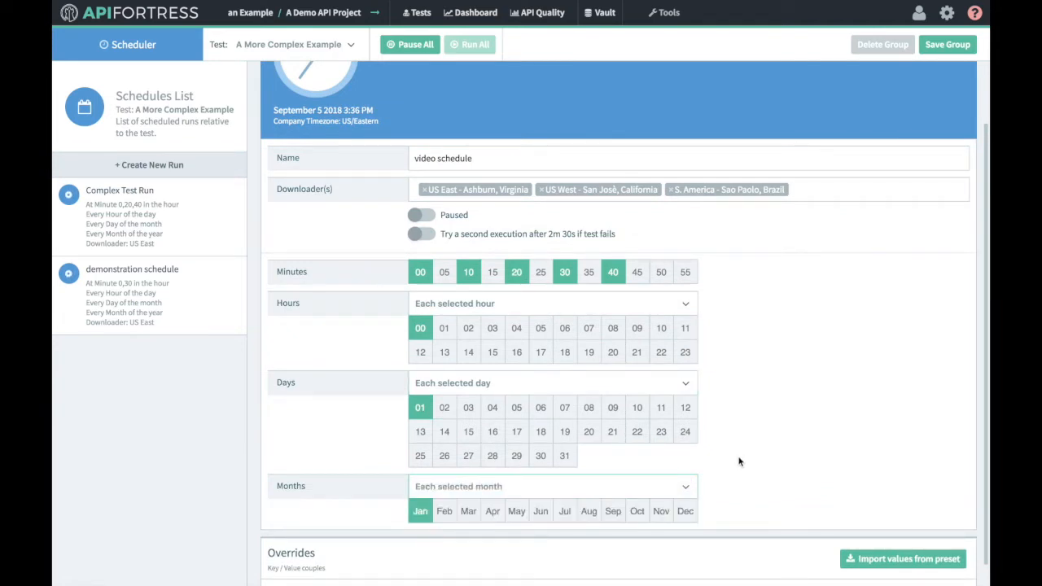
scroll(739, 462, "up", 1)
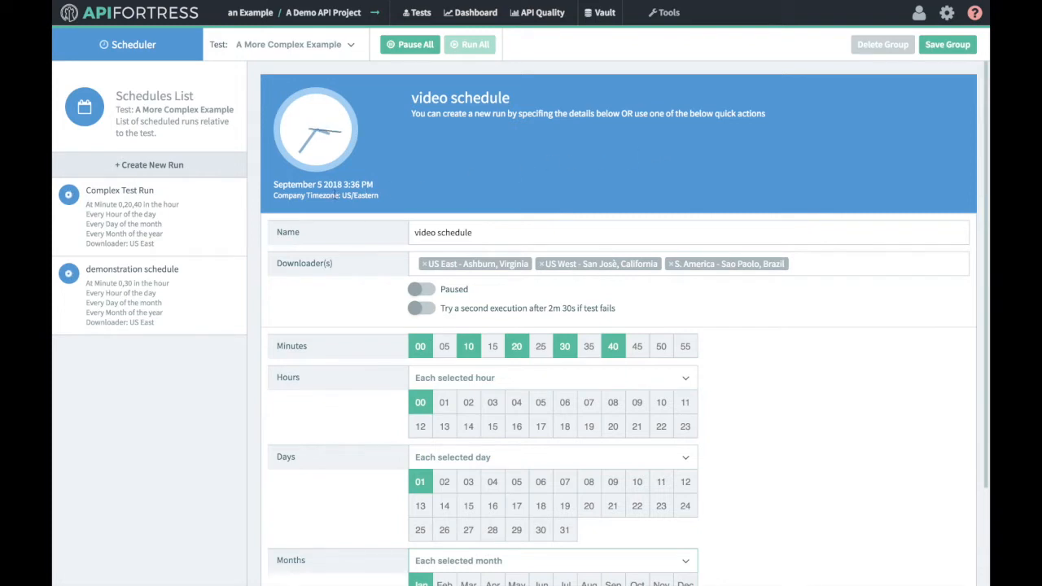
Open the existing Complex Test Run schedule and review its settings
mouse_move(209, 222)
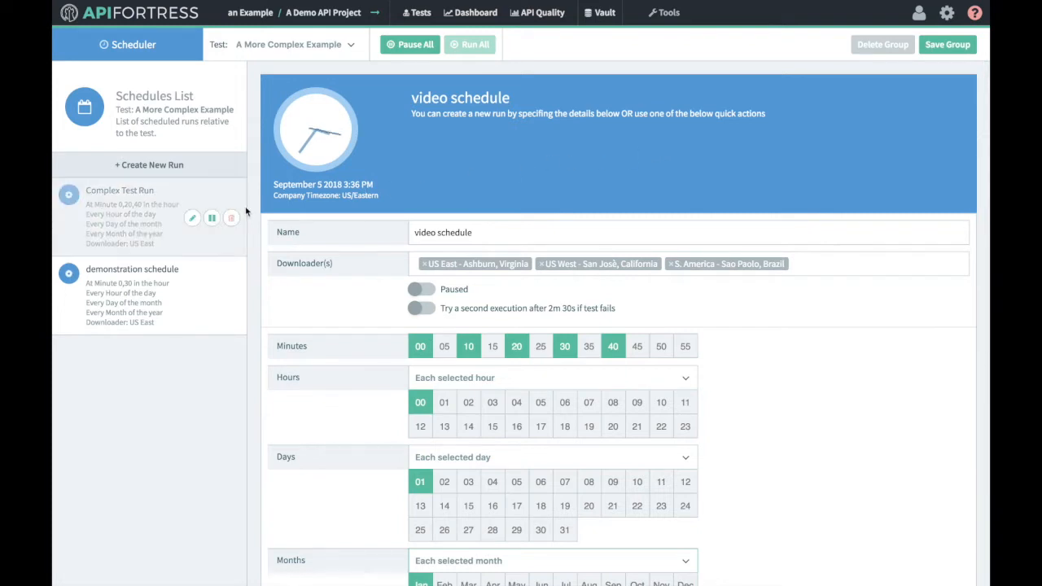
left_click(212, 238)
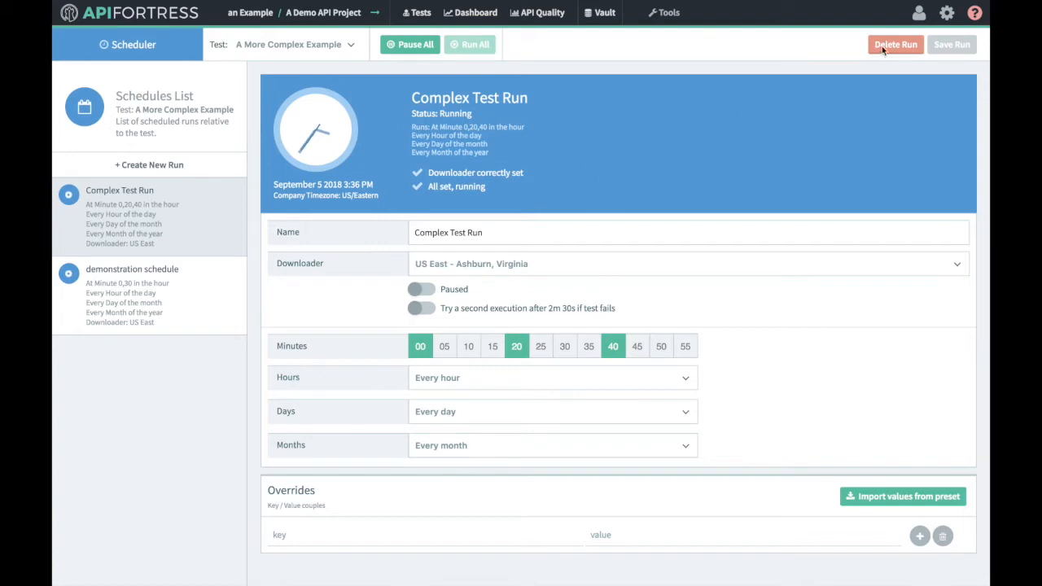
mouse_move(223, 193)
View the full report of the latest A More Complex Example event in the dashboard logs, and return to the event list
left_click(487, 29)
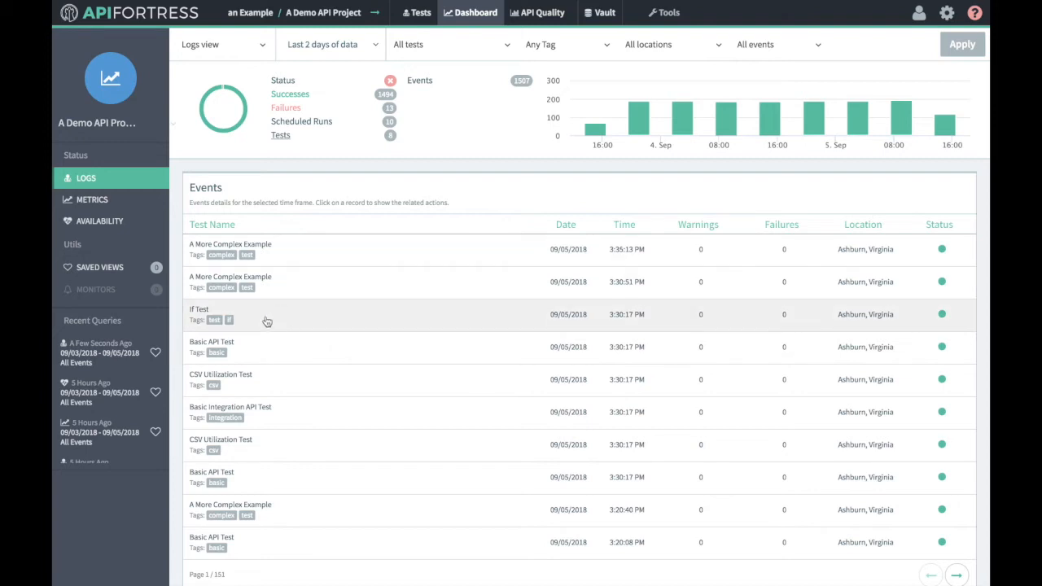
left_click(281, 265)
left_click(578, 289)
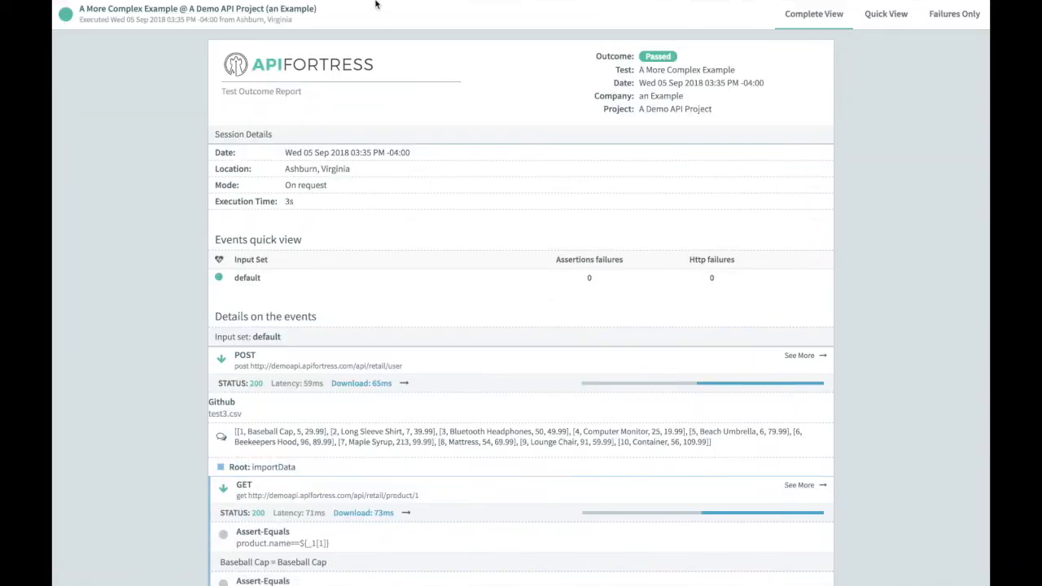
mouse_move(377, 4)
left_click(163, 29)
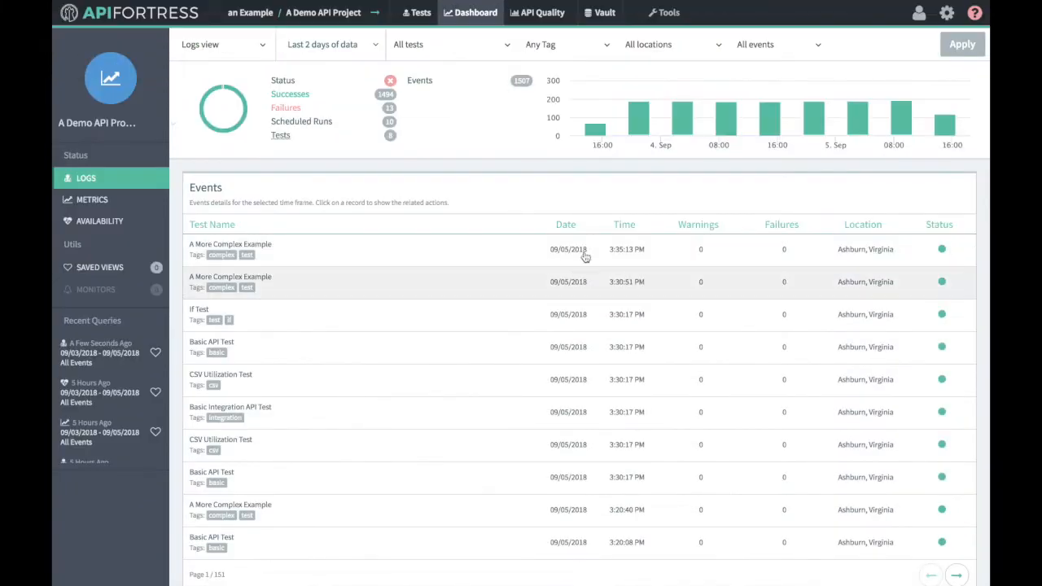
Show the shareable report link of the latest A More Complex Example event, and delete that event
left_click(595, 249)
left_click(578, 289)
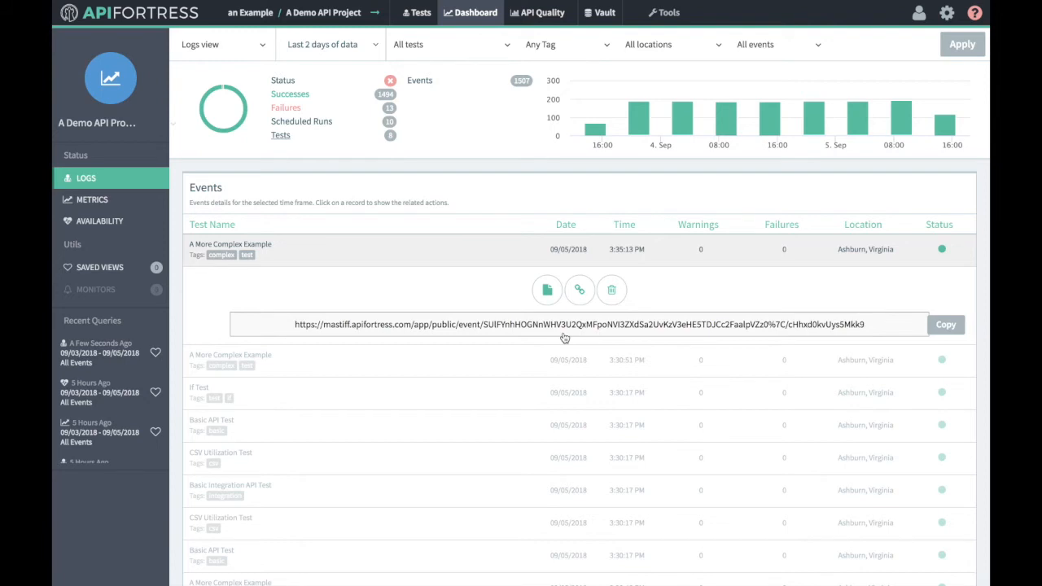
left_click(611, 290)
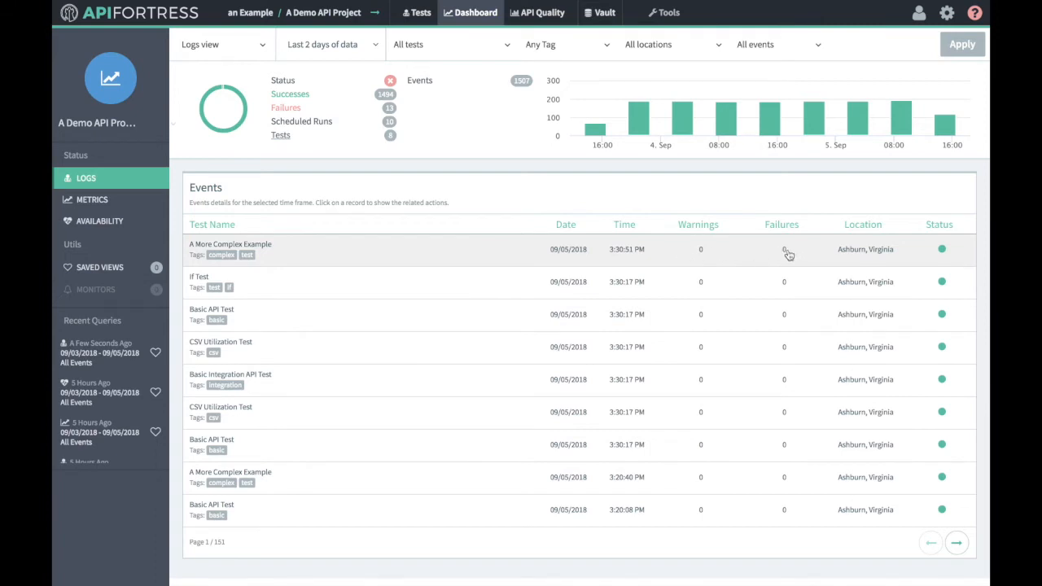
Examine the project's latency and fetch metrics, including the average on the chart, and its endpoint availability
left_click(123, 203)
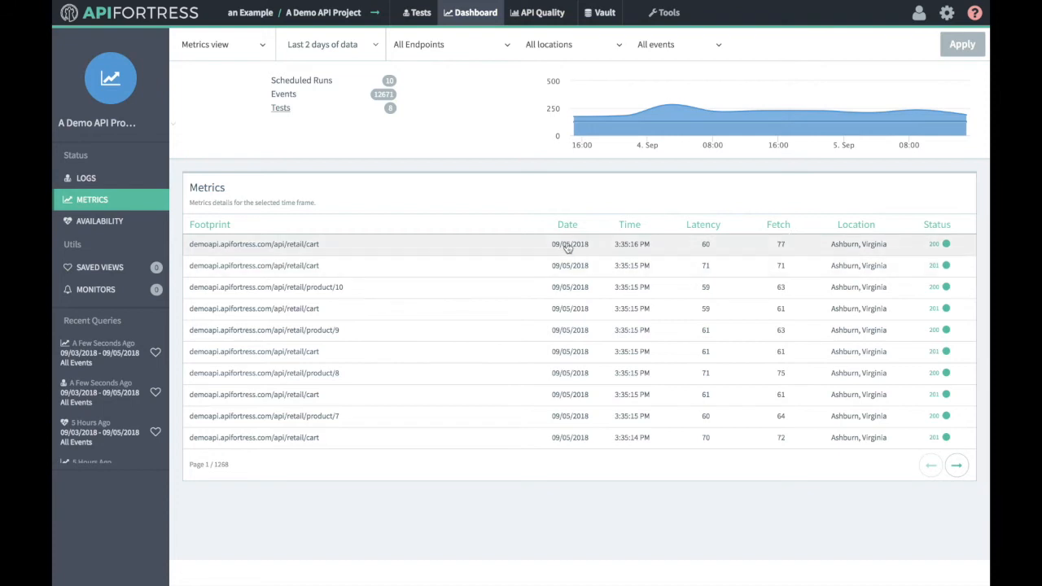
mouse_move(621, 116)
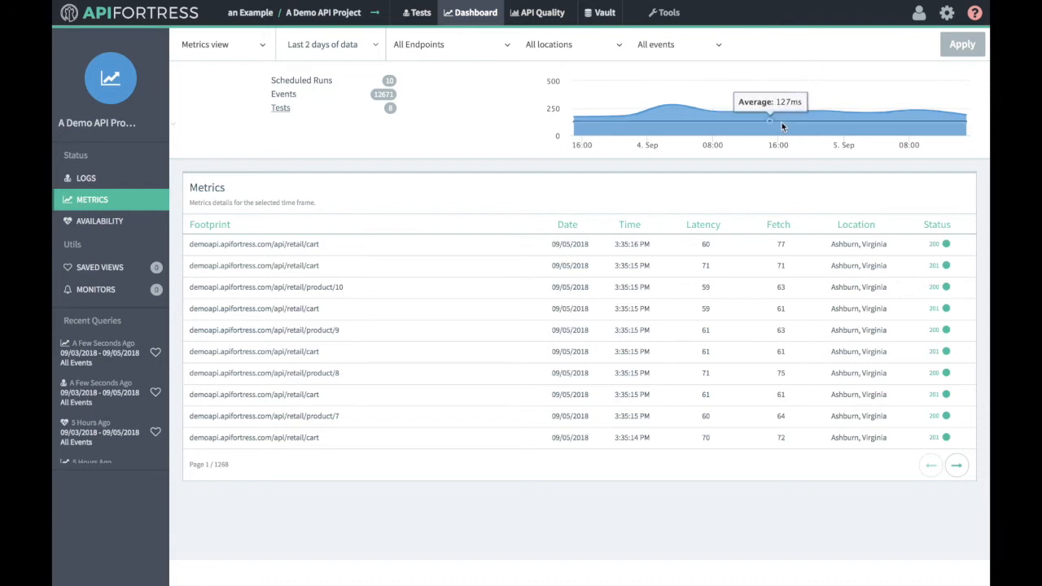
left_click(119, 220)
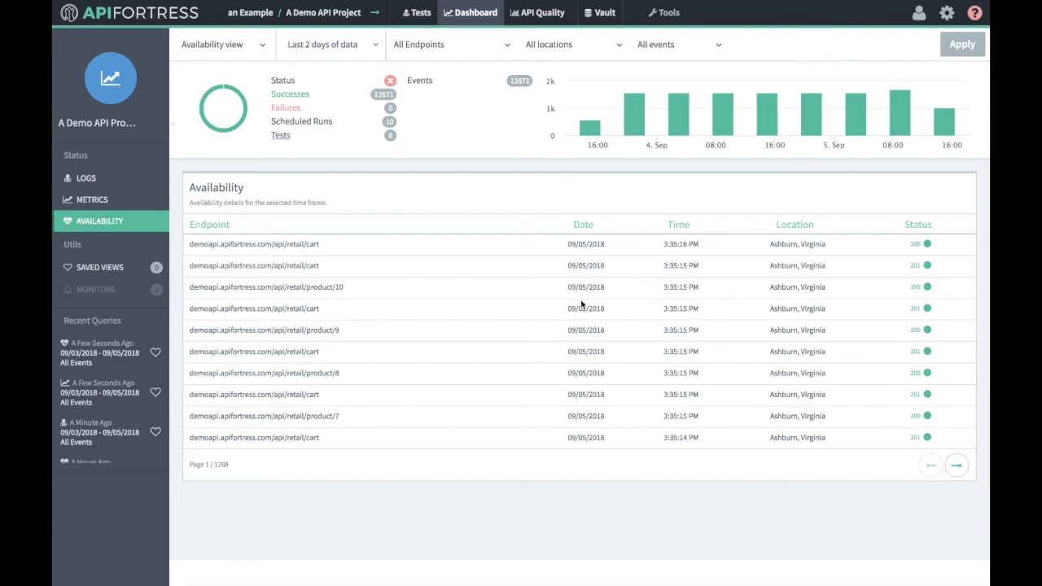
Review the API Quality report in the Functional view and the endpoint list in the Performance view
left_click(537, 13)
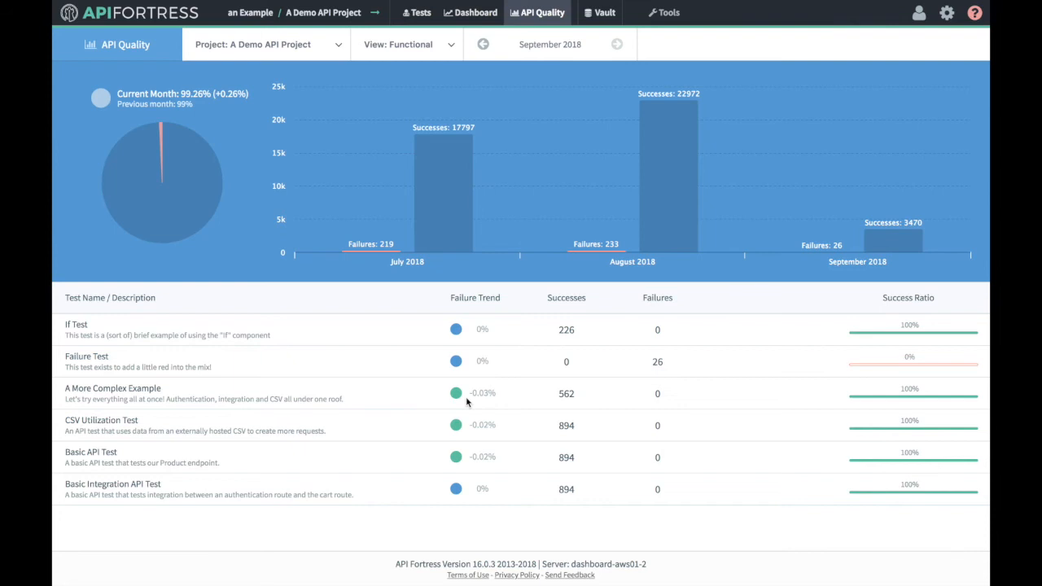
left_click(395, 45)
left_click(413, 56)
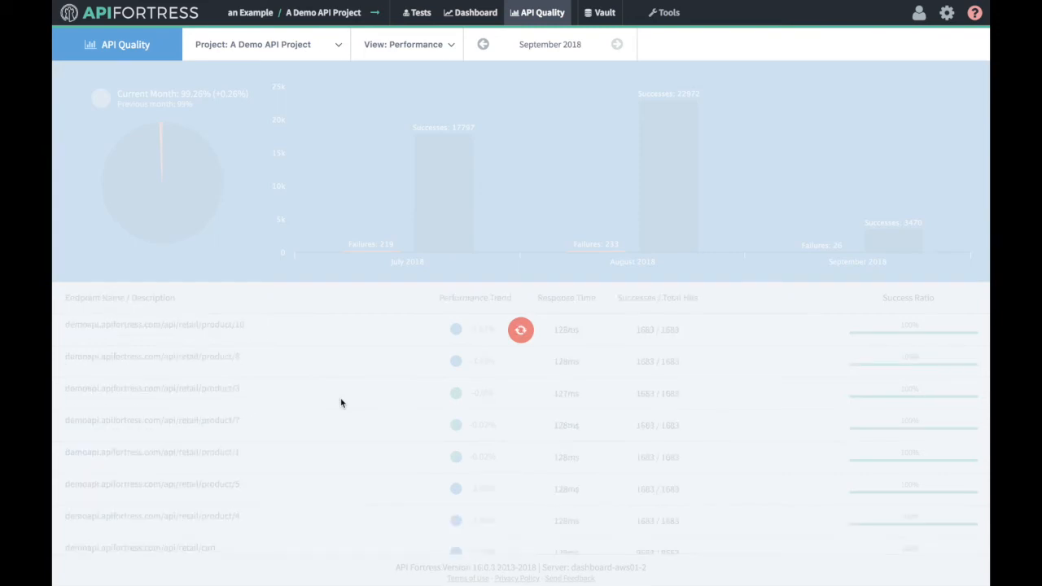
scroll(340, 402, "down", 1)
scroll(340, 402, "down", 1)
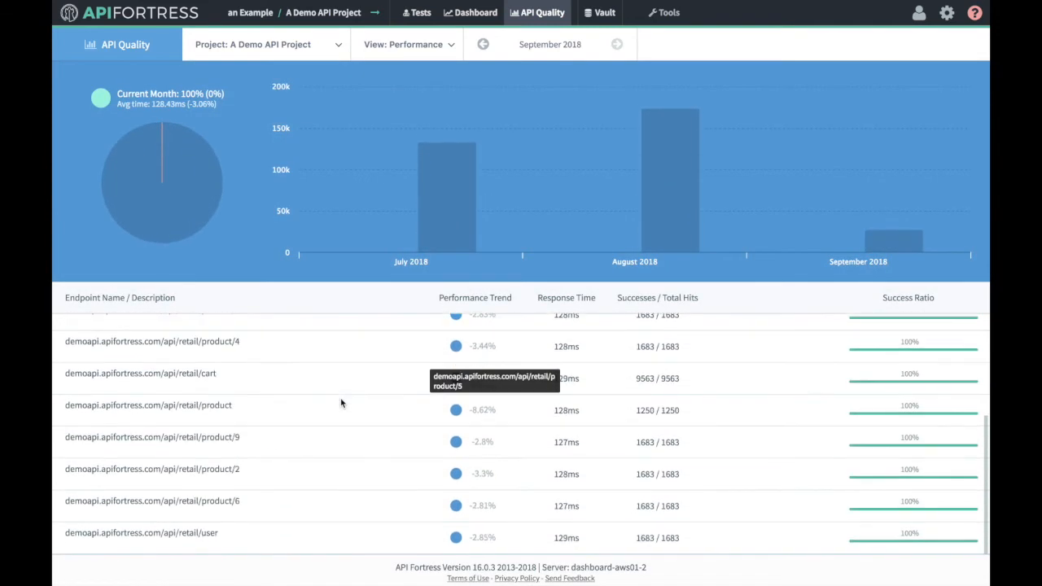
scroll(253, 500, "up", 3)
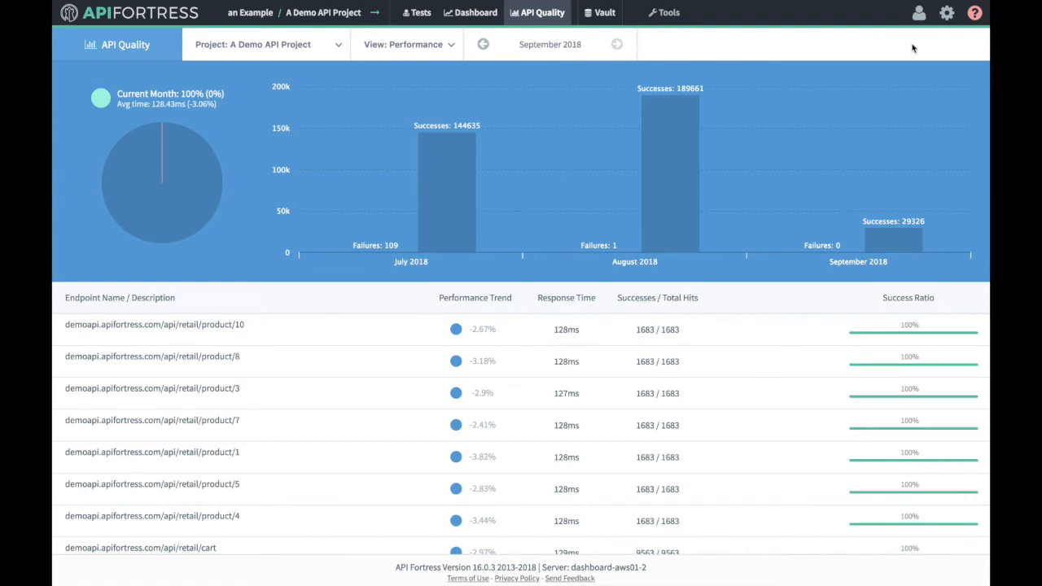
Copy the Big Screens status page URL from the company settings and open it in a new browser tab
left_click(951, 23)
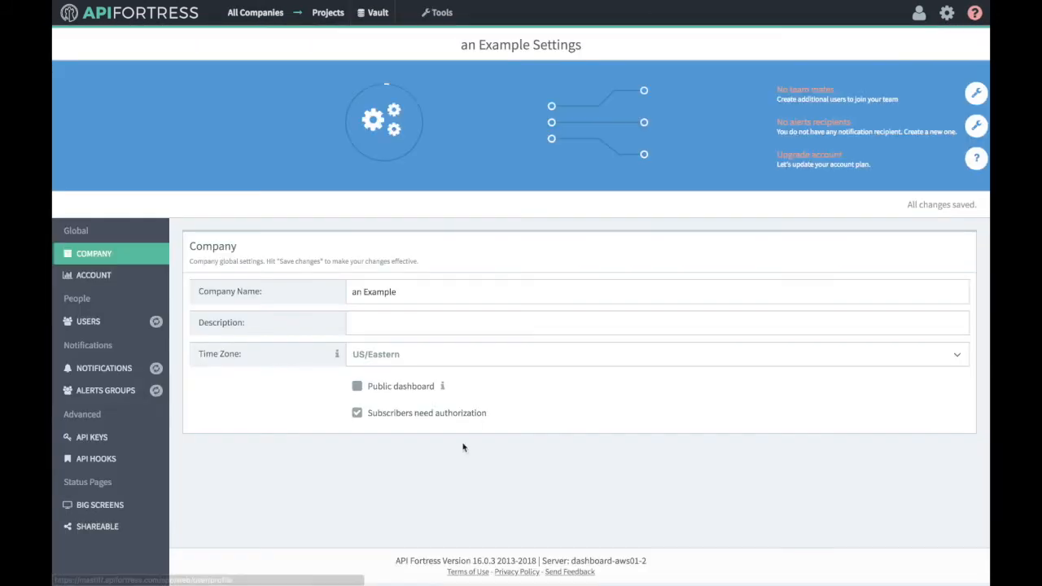
left_click(124, 505)
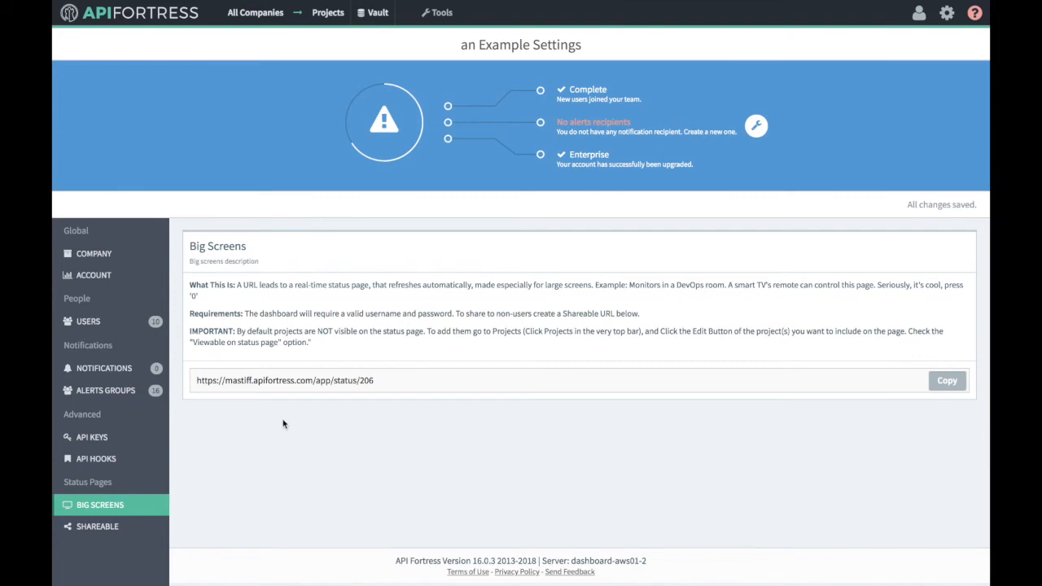
left_click(325, 393)
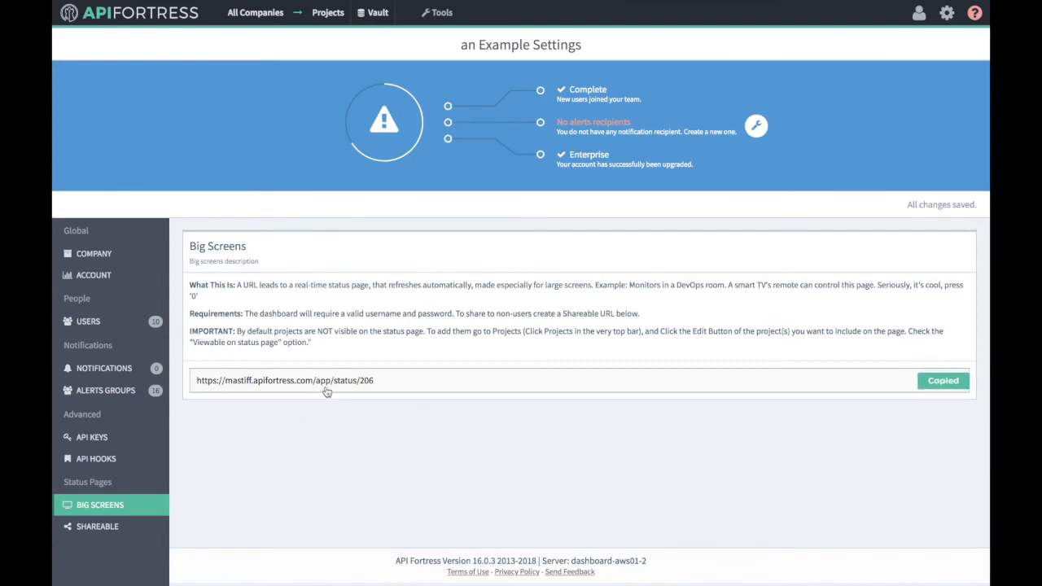
key("super+t")
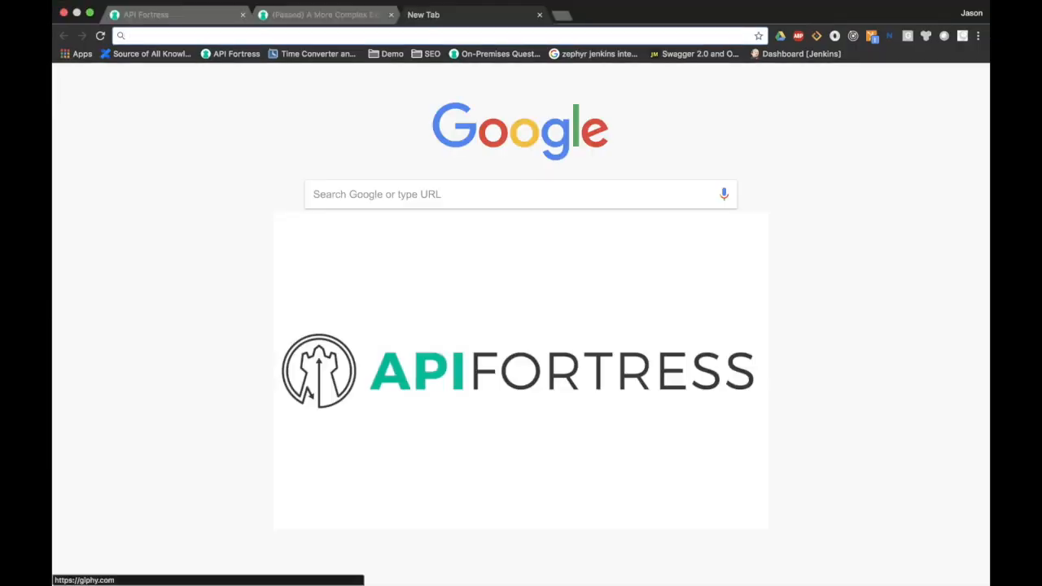
key("super+v")
key("Return")
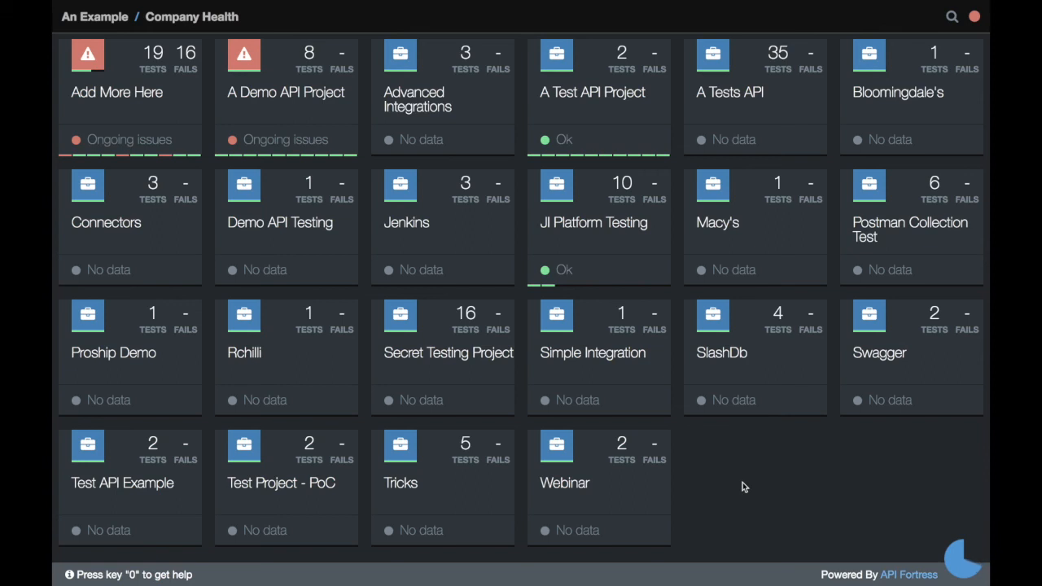
Open the Add More Here project on the status page and look through its test results
left_click(174, 125)
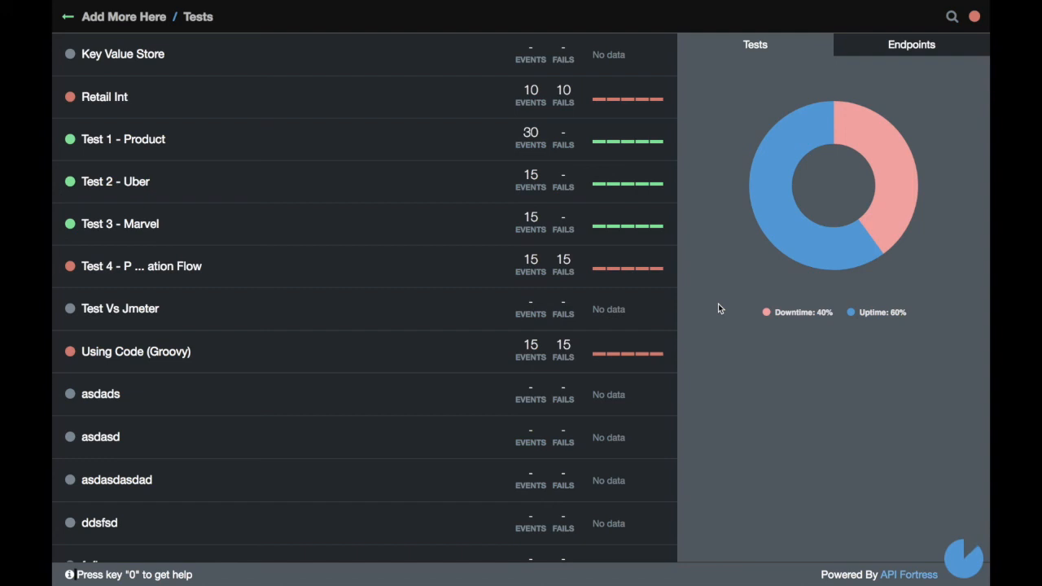
scroll(653, 398, "down", 5)
scroll(654, 398, "up", 5)
View the project's endpoints, expand the qa-providers.doctor.com endpoint's details, and inspect the download and latency chart
left_click(858, 49)
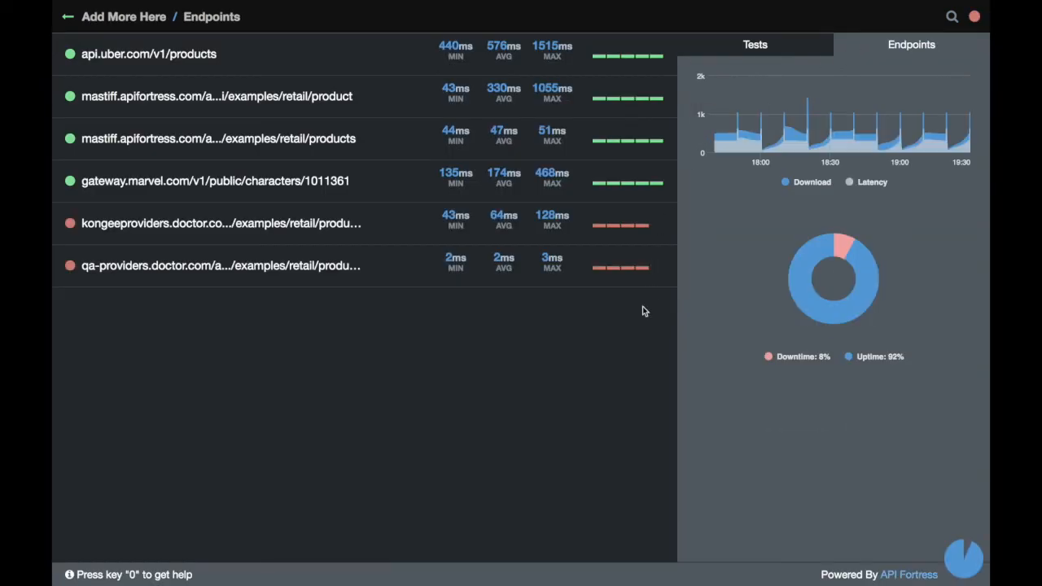
left_click(407, 276)
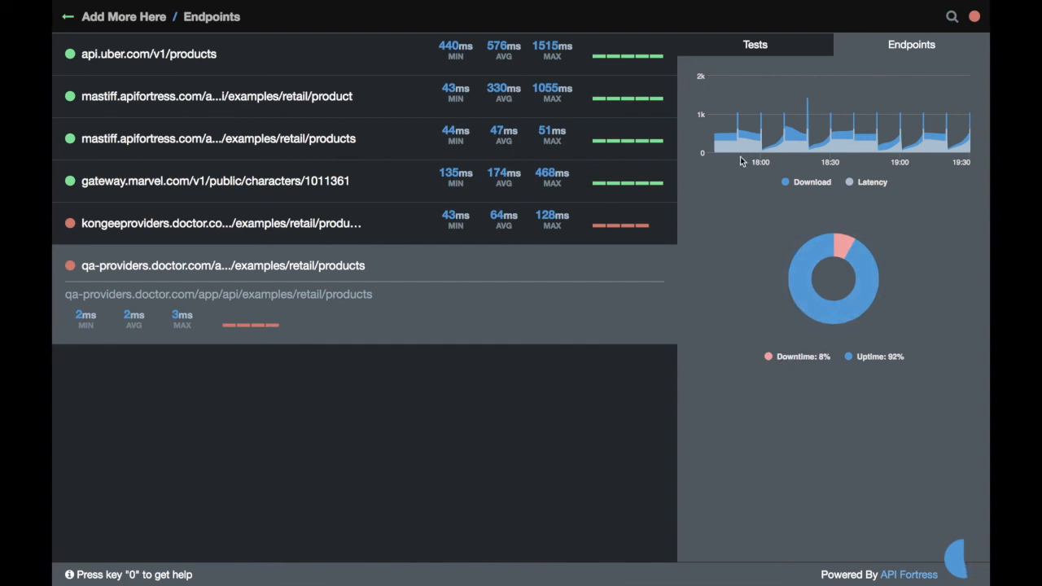
mouse_move(882, 143)
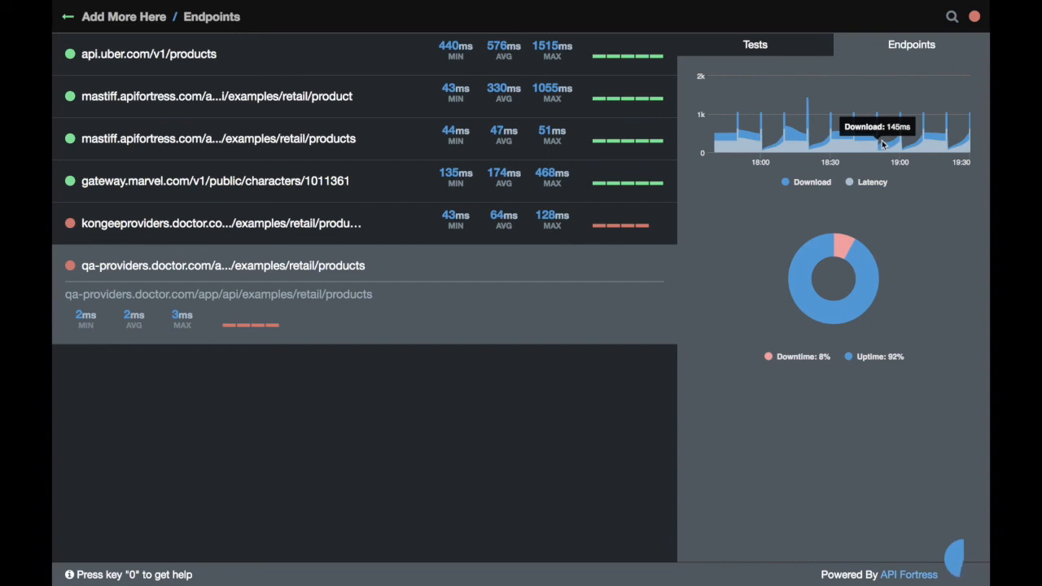